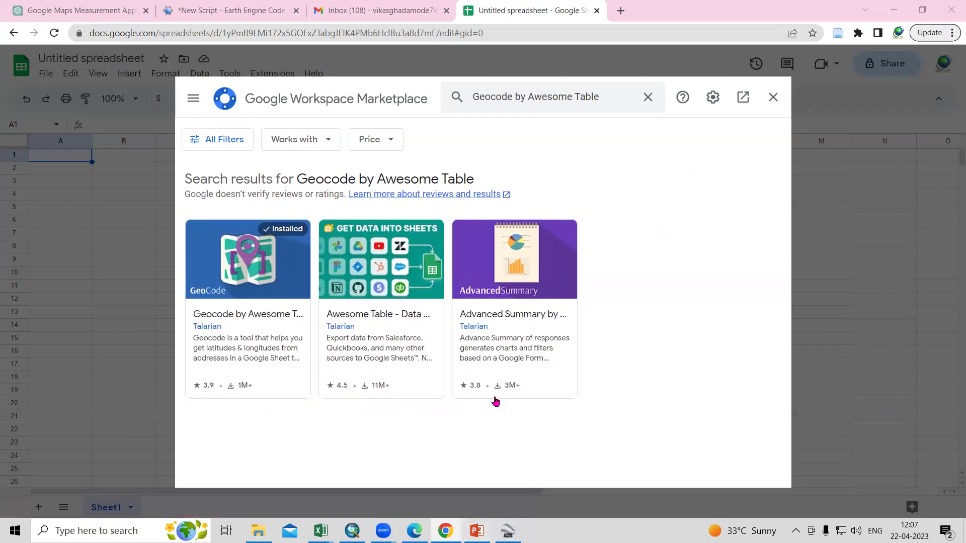
# Step: Review the city names in the test workbook, then go back to the browser
pyautogui.moveTo(320, 531)
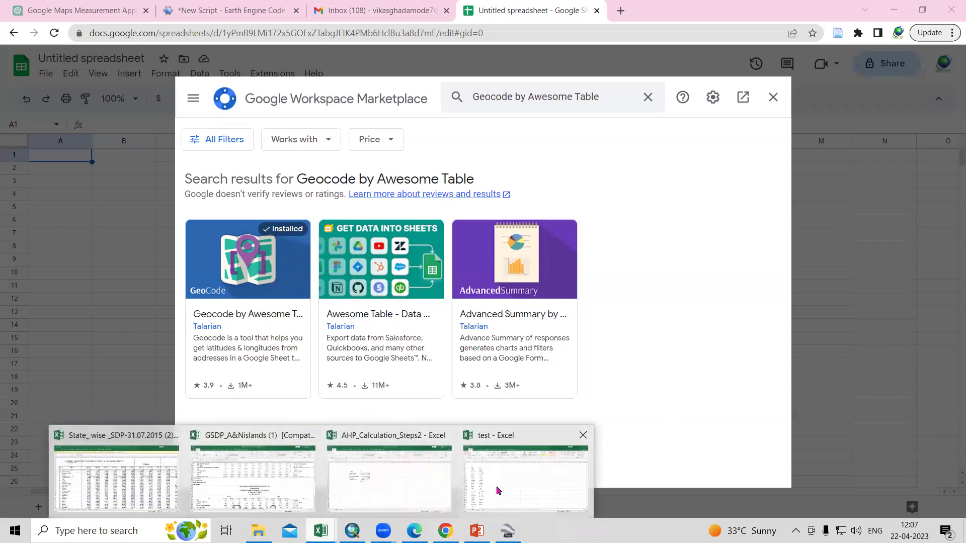
pyautogui.click(550, 484)
pyautogui.press('Down')
pyautogui.moveTo(102, 246); pyautogui.dragTo(103, 479)
pyautogui.scroll(-4, 104, 379)
pyautogui.scroll(4, 90, 383)
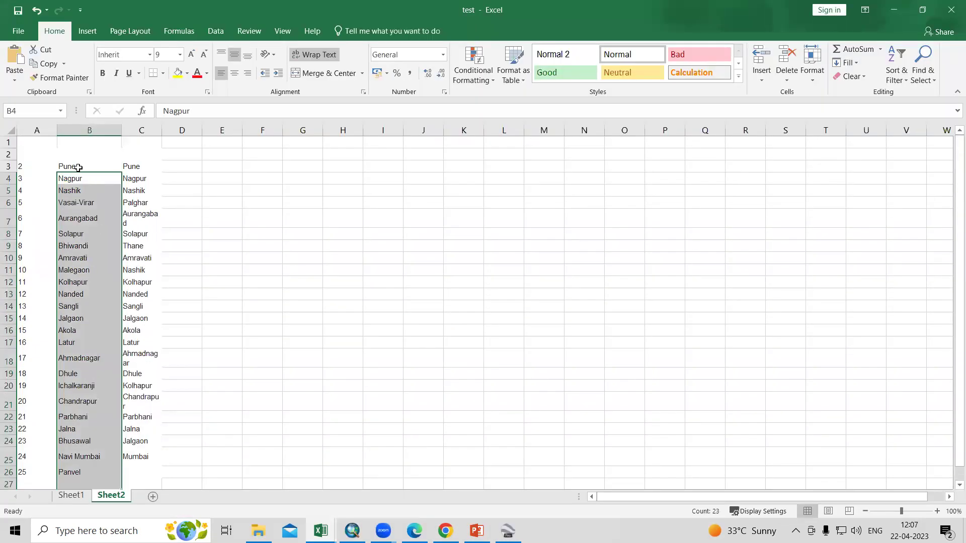
pyautogui.moveTo(125, 166); pyautogui.dragTo(151, 342)
pyautogui.click(175, 370)
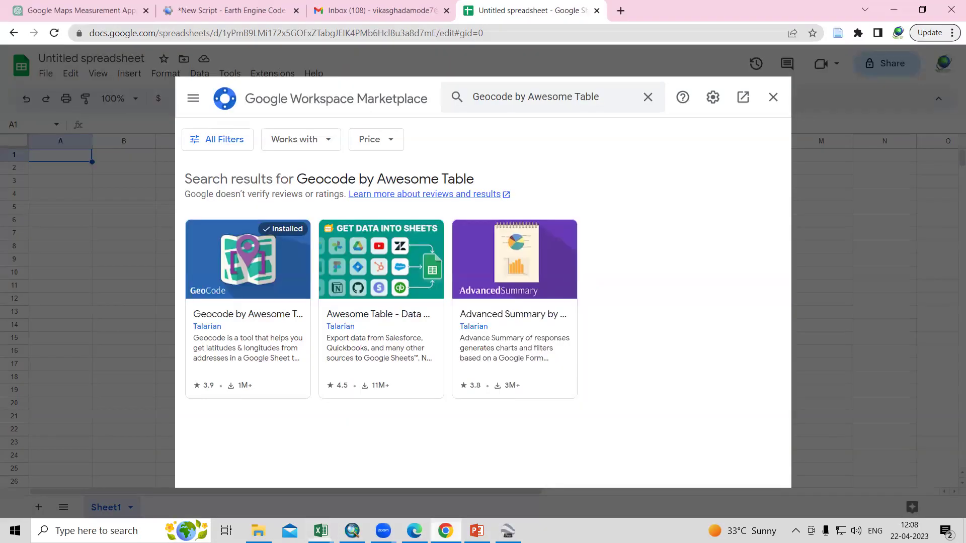
pyautogui.click(445, 530)
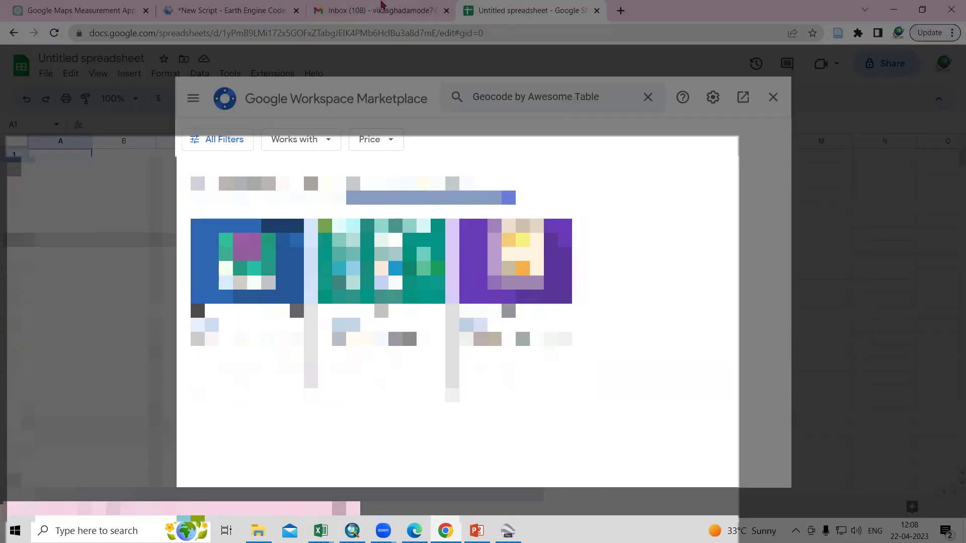
# Step: From Gmail's Google apps grid, launch Sheets and create a Blank spreadsheet
pyautogui.click(381, 7)
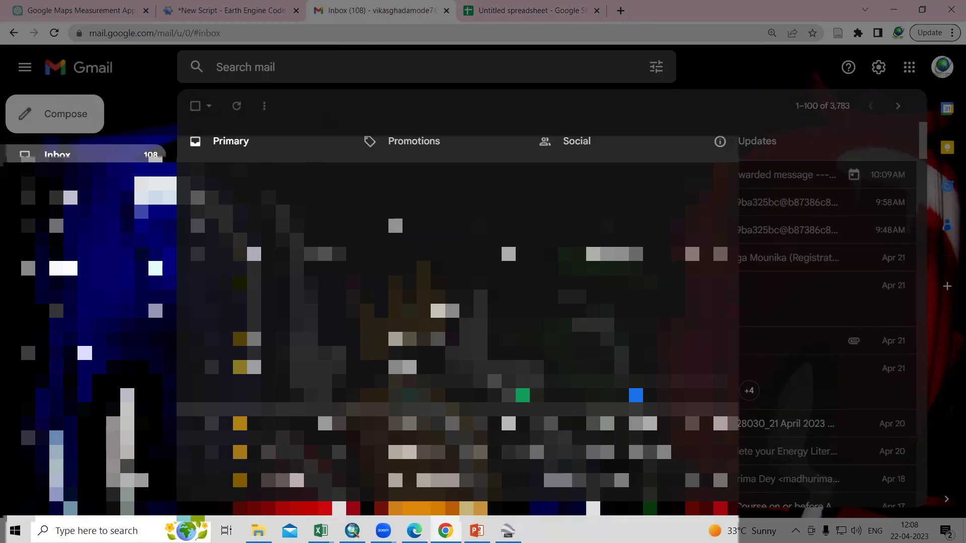
pyautogui.click(910, 70)
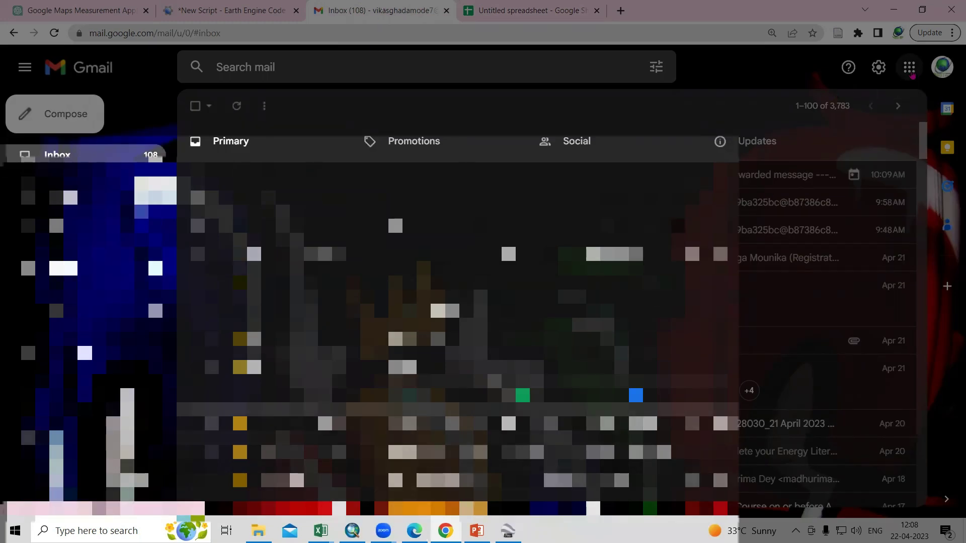
pyautogui.scroll(-5, 910, 255)
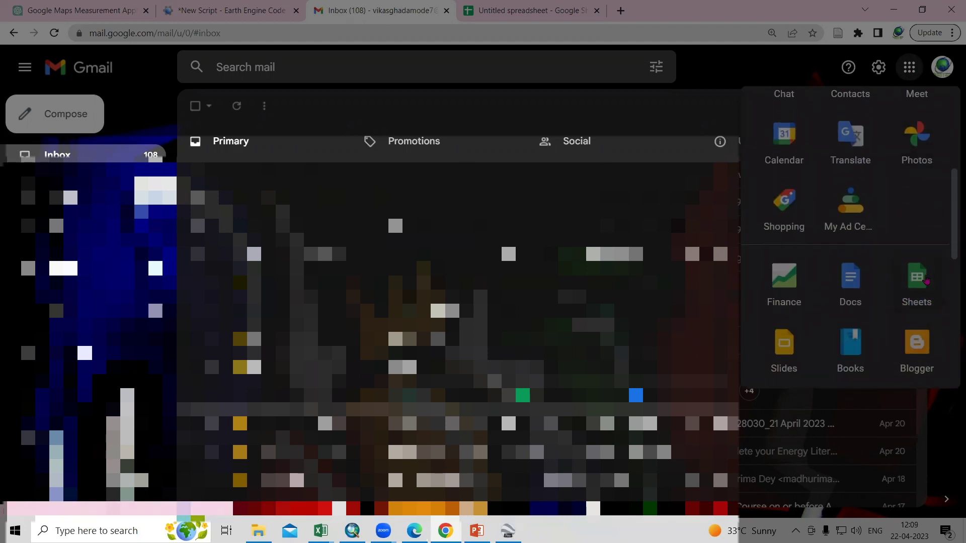
pyautogui.click(917, 274)
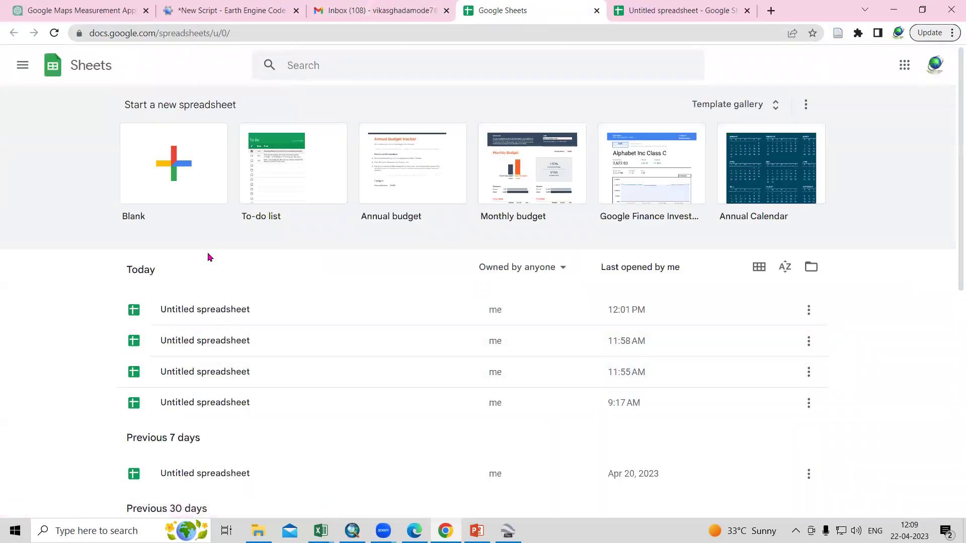
pyautogui.click(171, 176)
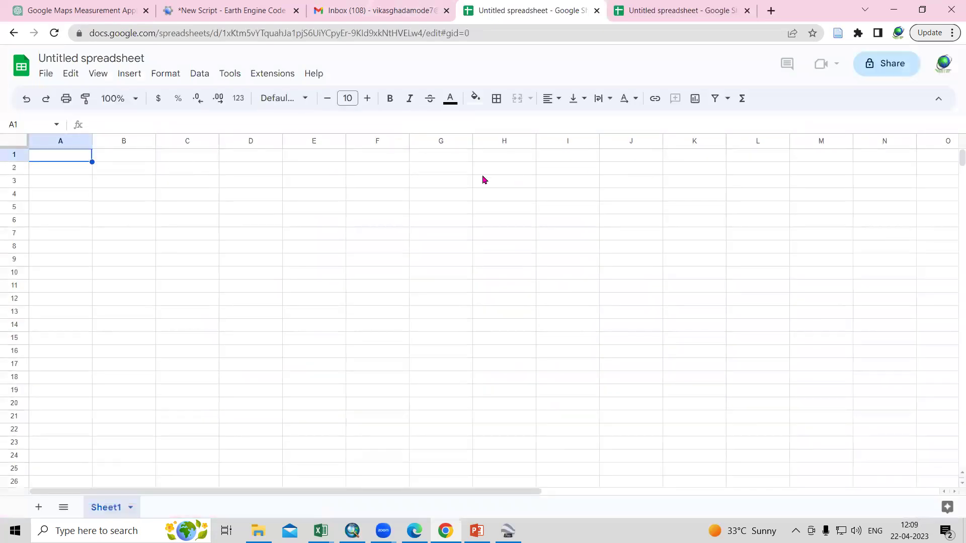
pyautogui.click(274, 75)
pyautogui.moveTo(304, 99)
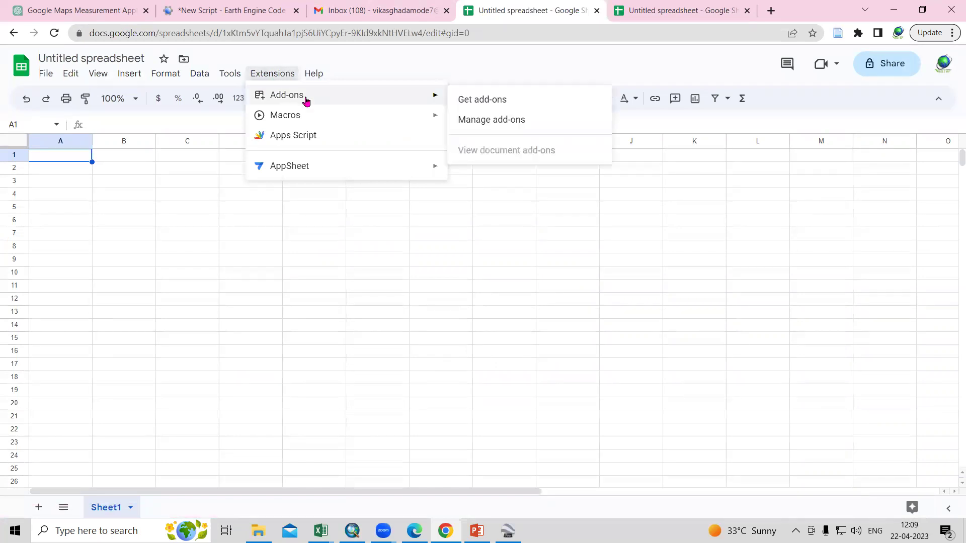
pyautogui.click(487, 101)
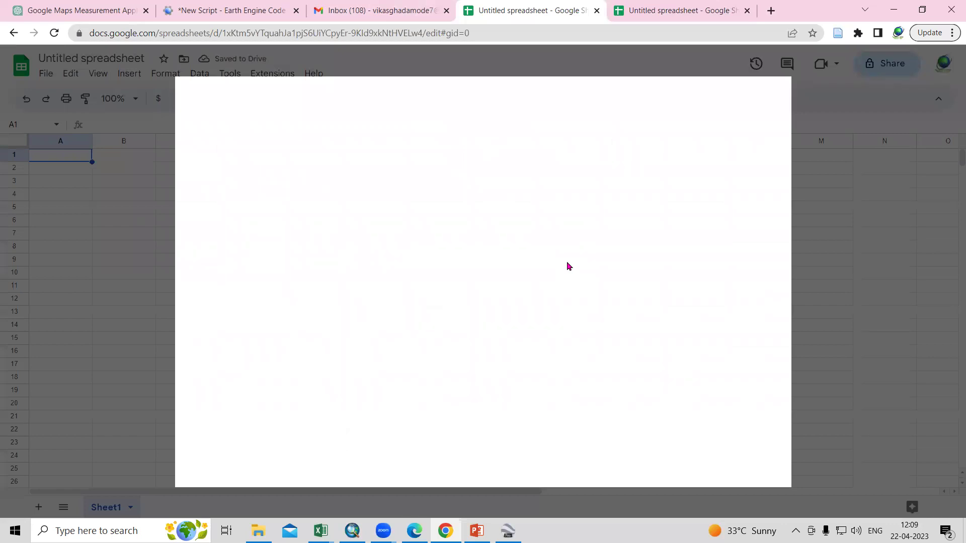
pyautogui.click(494, 98)
pyautogui.write('geo')
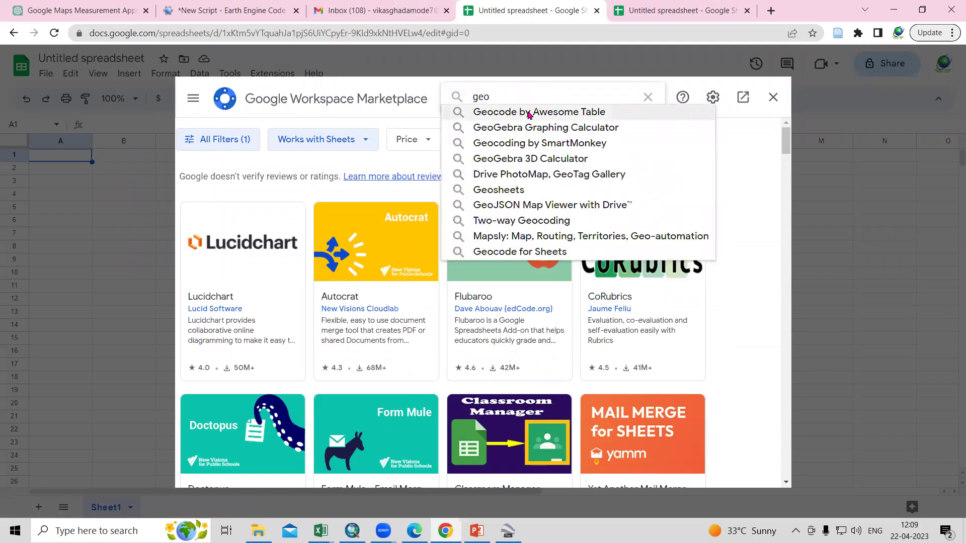
pyautogui.click(528, 112)
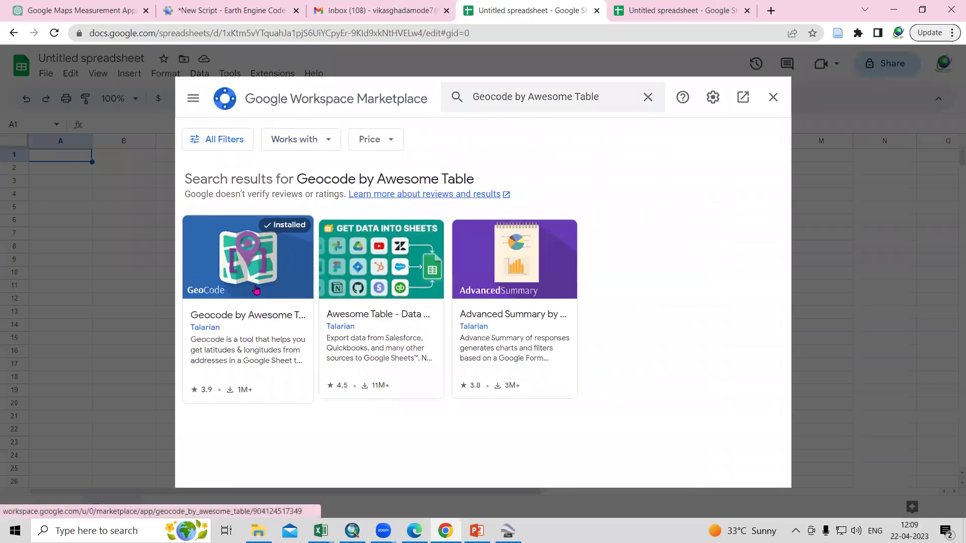
pyautogui.click(243, 285)
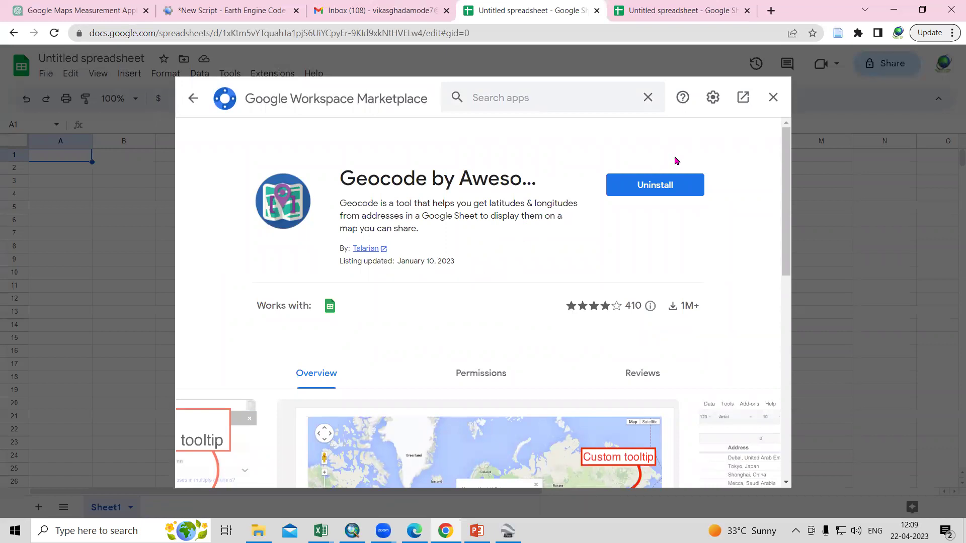
pyautogui.click(771, 99)
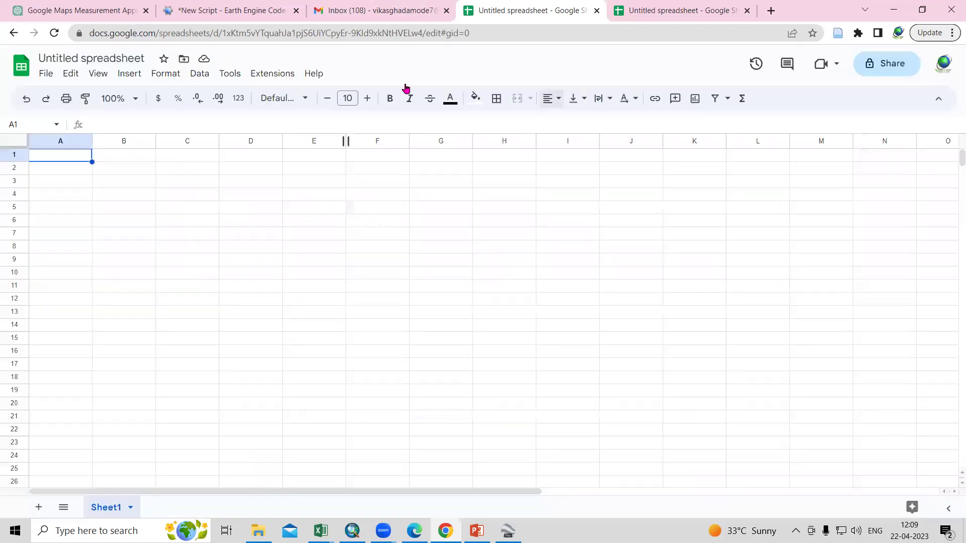
# Step: Run Extensions > Geocode by Awesome Table > Start Geocoding to open the sidebar
pyautogui.click(265, 75)
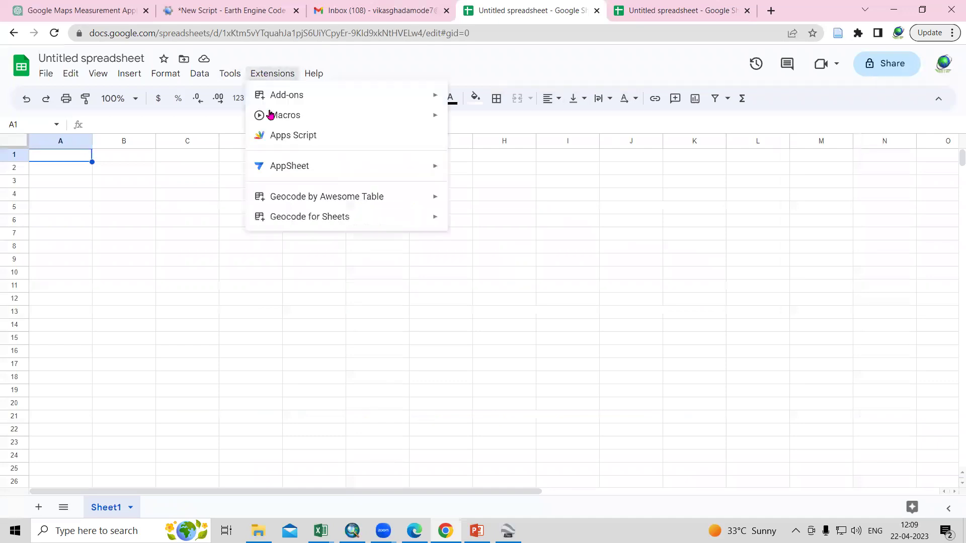
pyautogui.moveTo(325, 206)
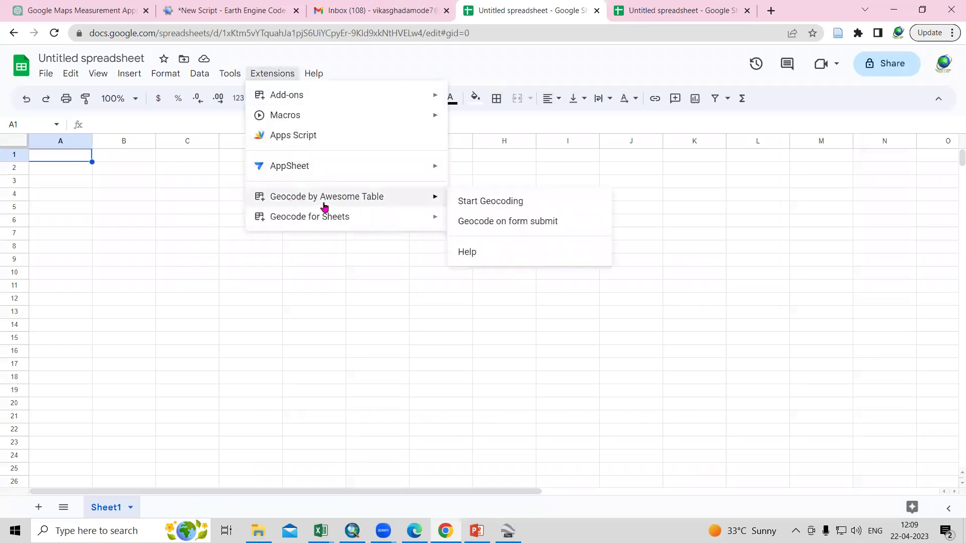
pyautogui.click(482, 202)
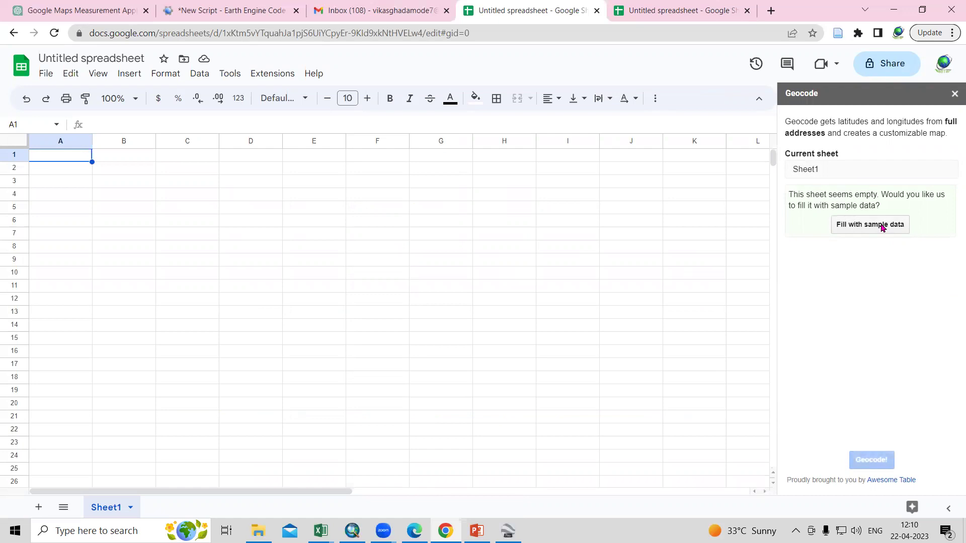
# Step: Fill Sheet1 with the 19-skyscraper sample data and look over the names and addresses
pyautogui.click(881, 227)
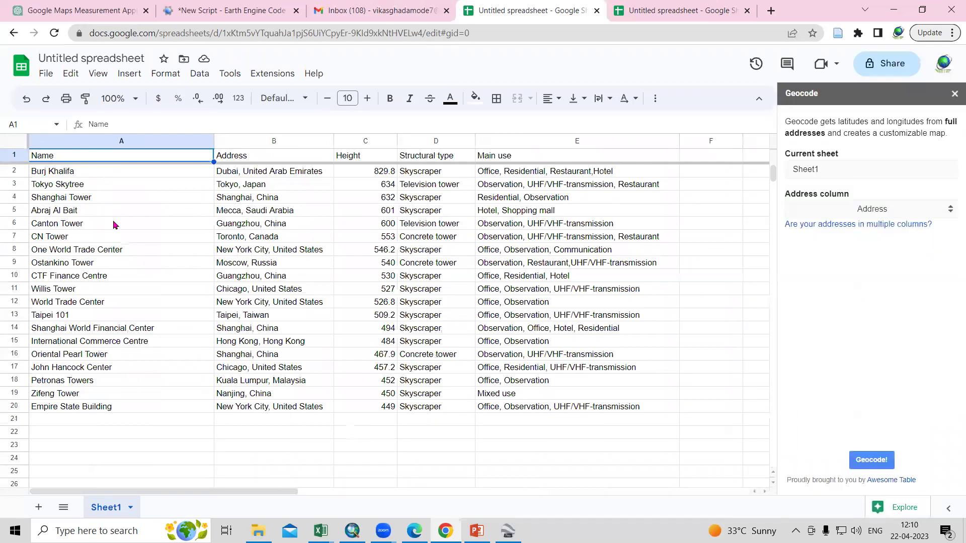
pyautogui.moveTo(98, 175); pyautogui.dragTo(103, 401)
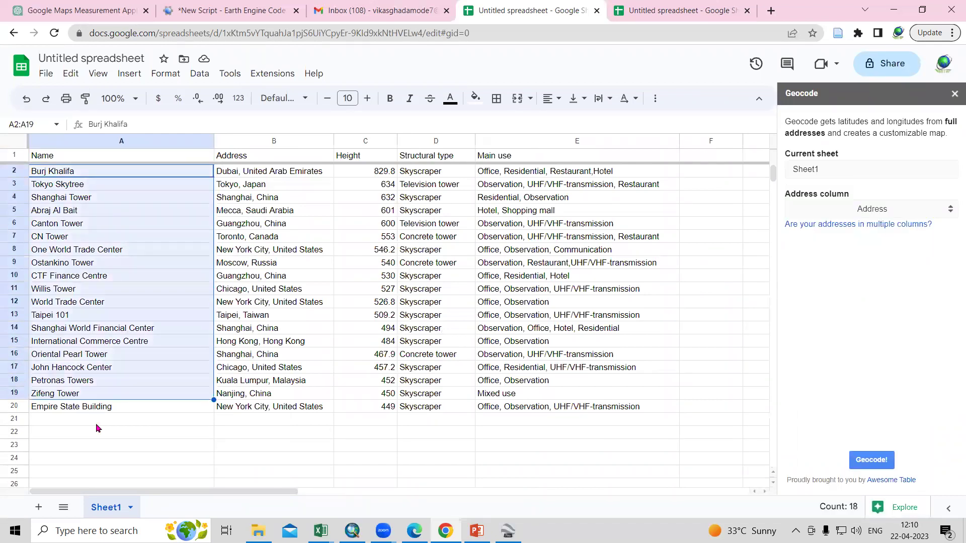
pyautogui.click(96, 424)
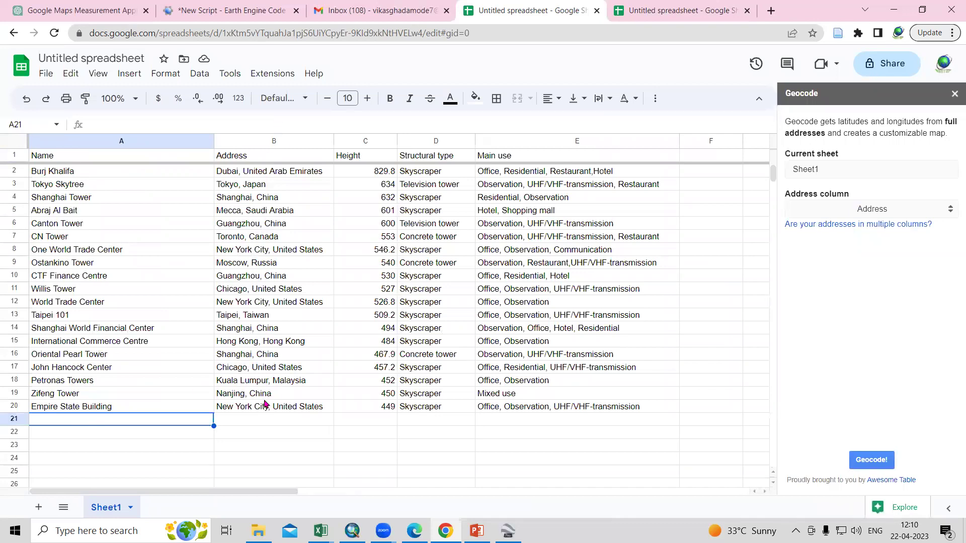
pyautogui.click(263, 421)
pyautogui.scroll(-3, 377, 319)
pyautogui.scroll(3, 378, 325)
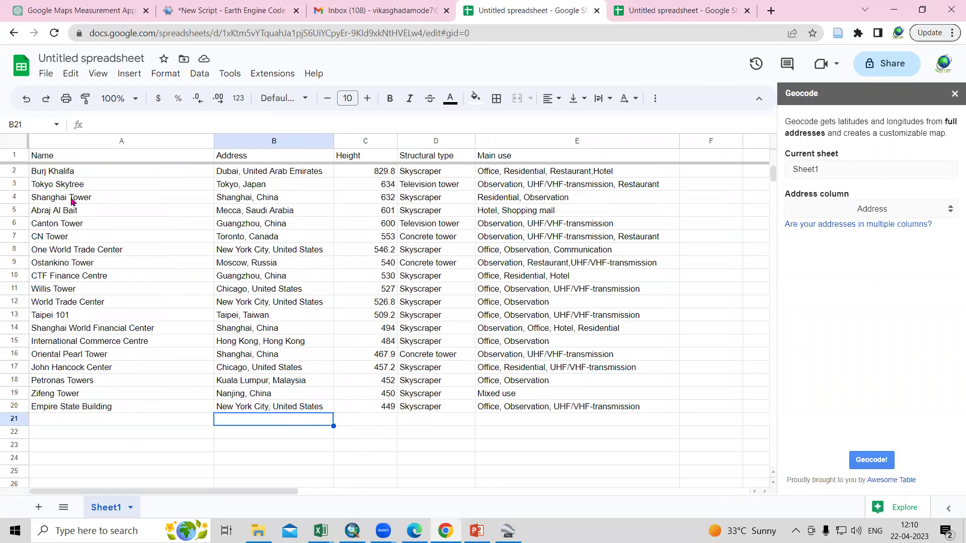
pyautogui.scroll(-3, 302, 387)
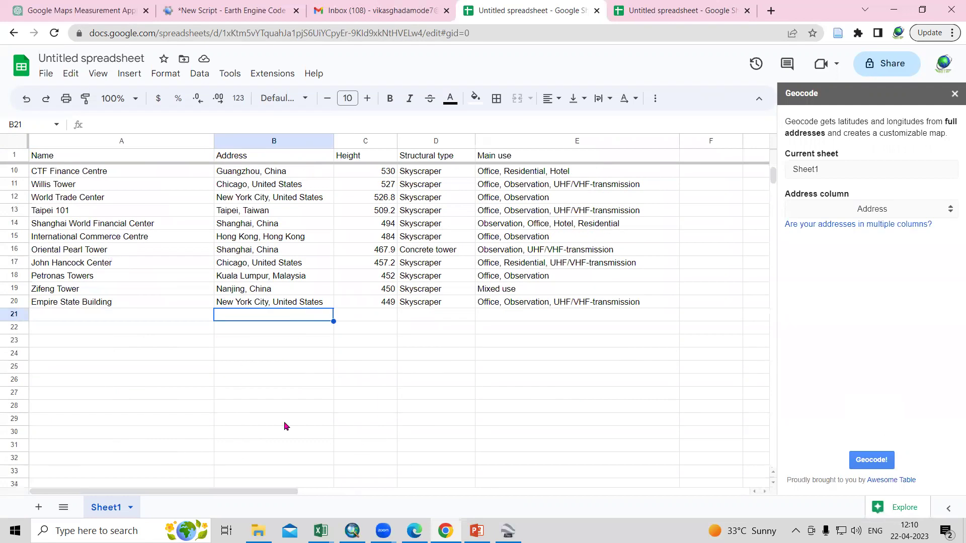
pyautogui.moveTo(321, 531)
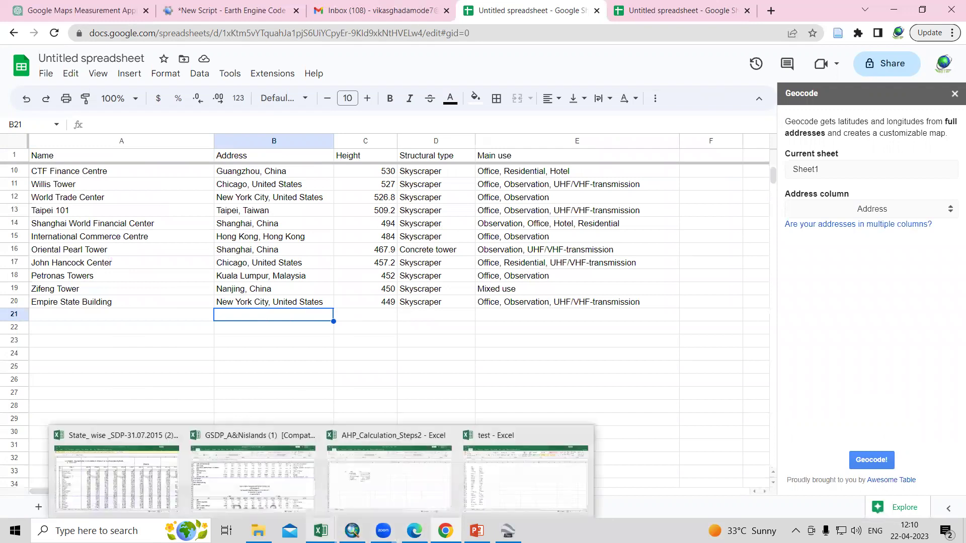
pyautogui.click(475, 478)
pyautogui.moveTo(82, 166); pyautogui.dragTo(83, 473)
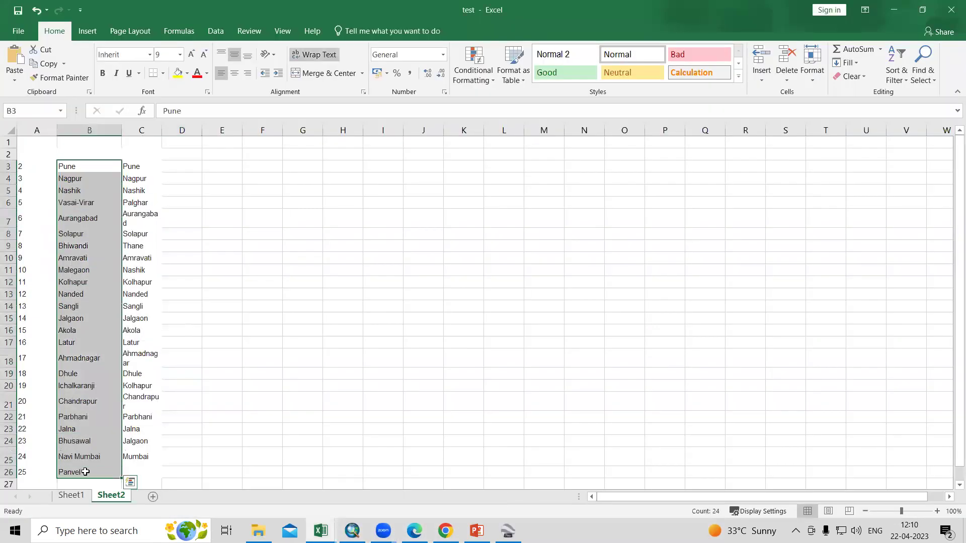
pyautogui.hotkey('ctrl', 'c')
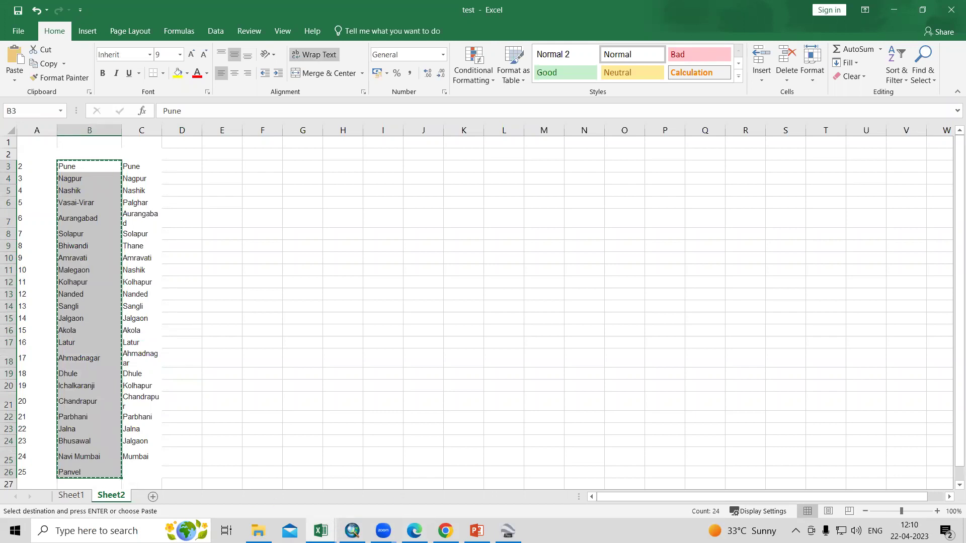
pyautogui.click(445, 530)
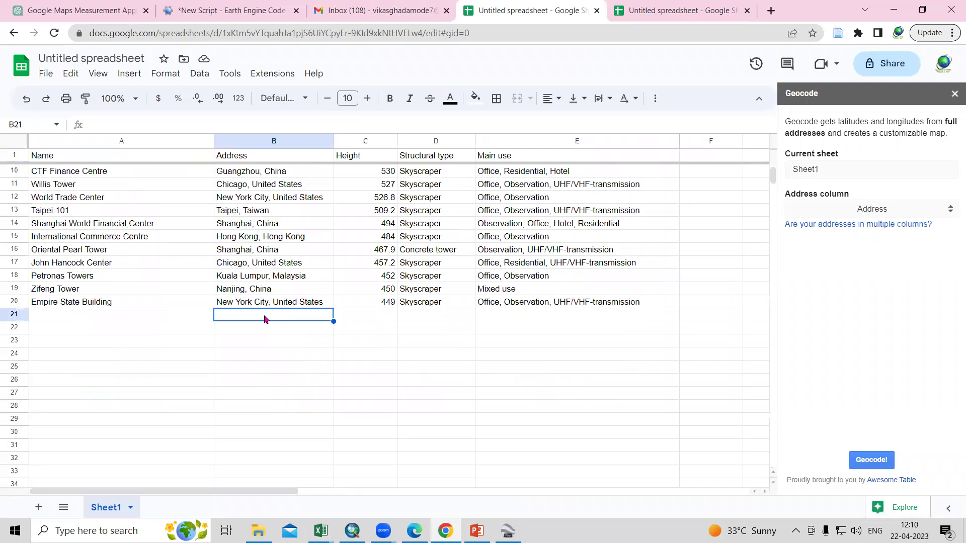
pyautogui.hotkey('ctrl', 'v')
pyautogui.click(263, 333)
pyautogui.scroll(-7, 267, 315)
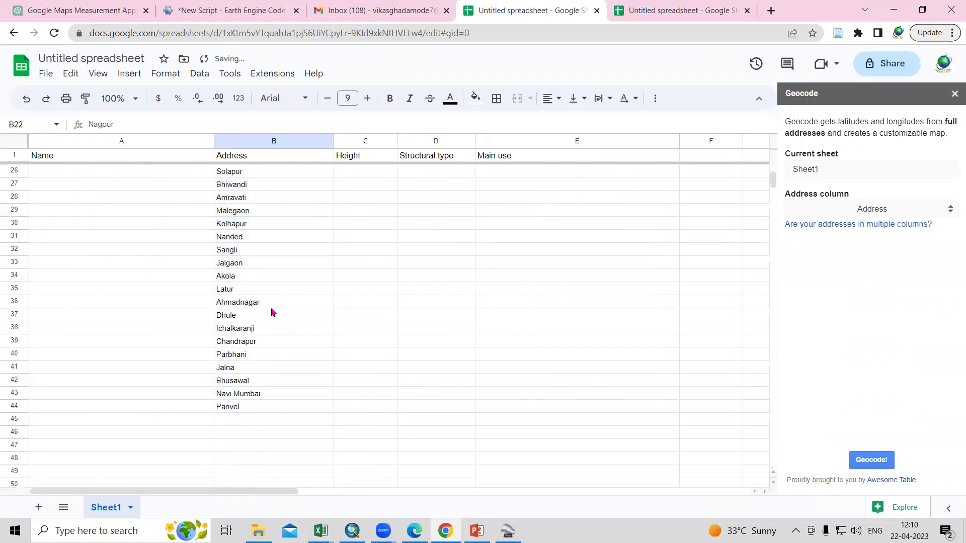
pyautogui.scroll(7, 261, 369)
pyautogui.scroll(2, 261, 370)
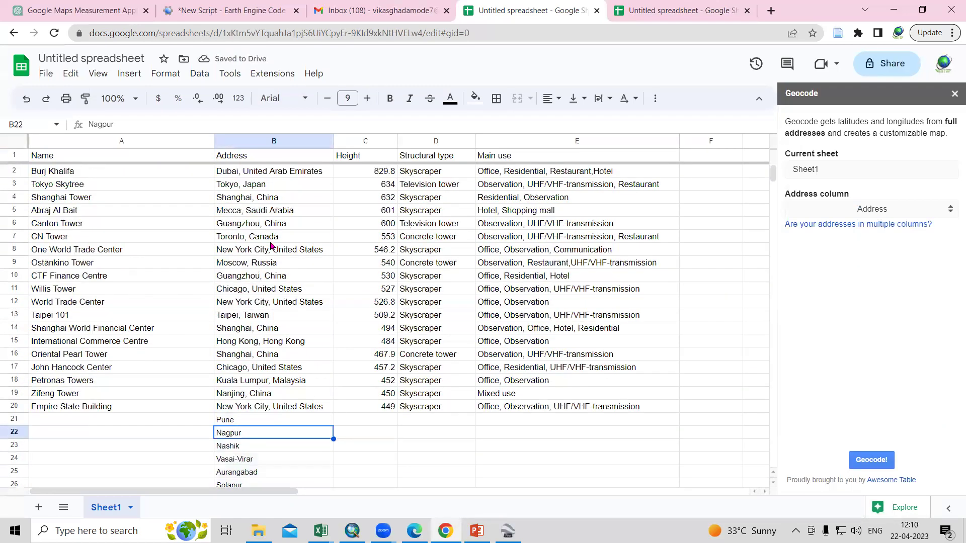
pyautogui.moveTo(267, 173); pyautogui.dragTo(265, 421)
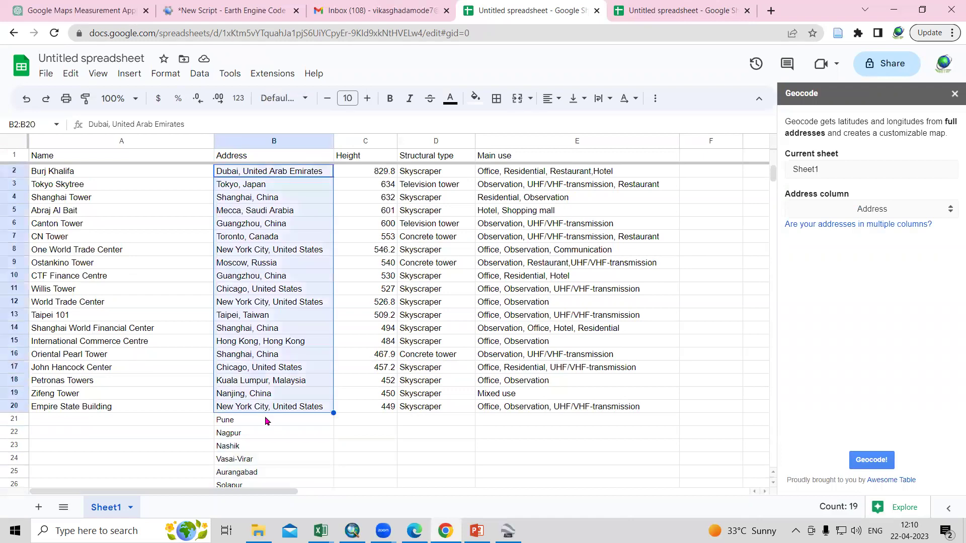
pyautogui.click(264, 426)
pyautogui.scroll(-4, 282, 299)
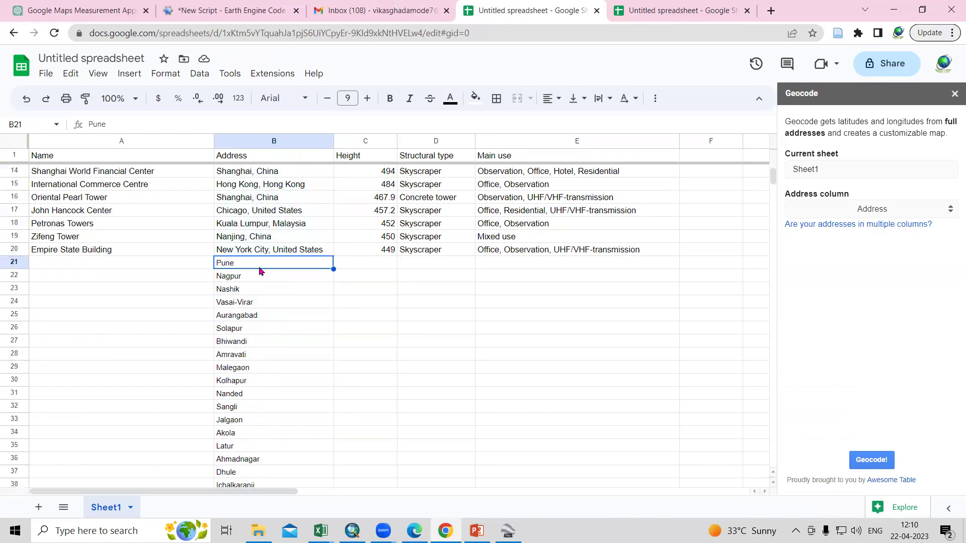
pyautogui.scroll(-3, 261, 438)
pyautogui.scroll(6, 251, 463)
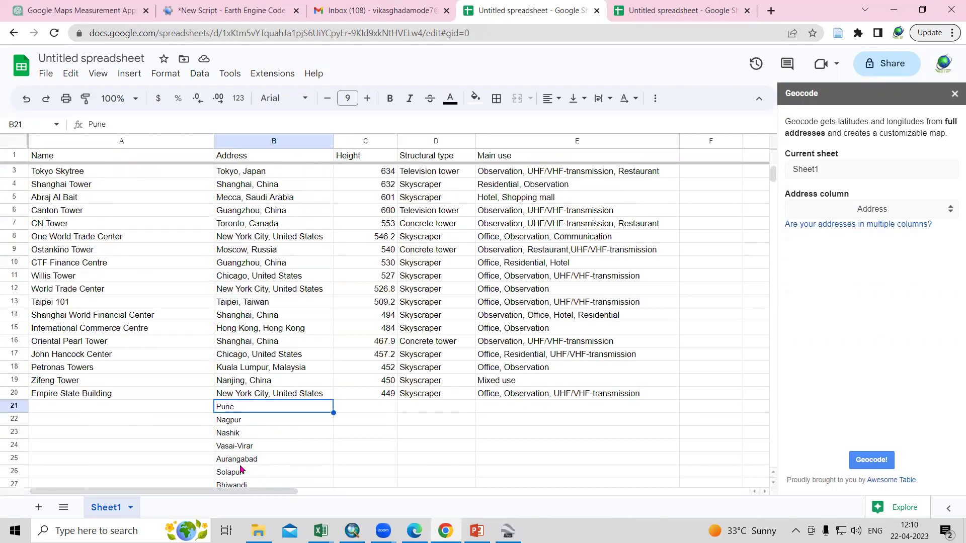
pyautogui.scroll(1, 241, 469)
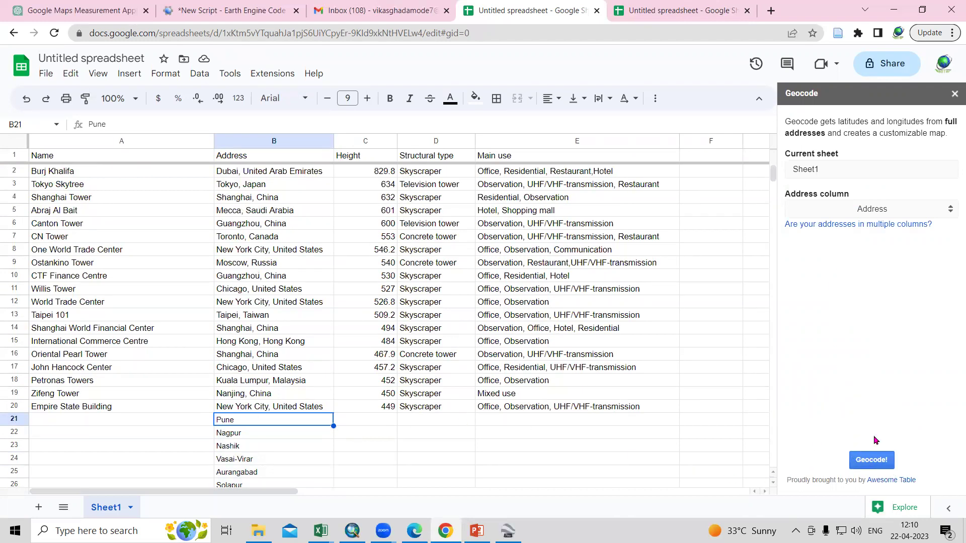
# Step: Choose Address as the column to geocode and run Geocode!
pyautogui.click(865, 209)
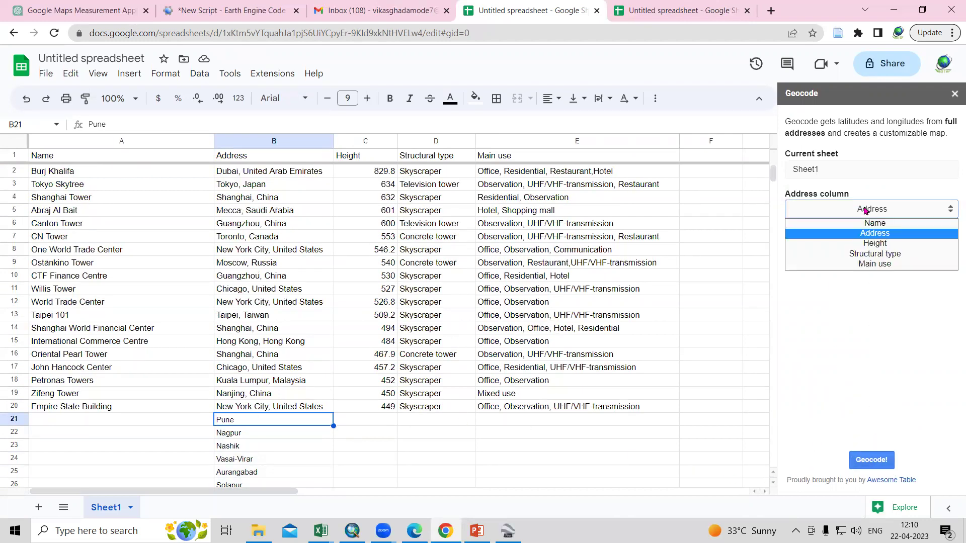
pyautogui.click(866, 237)
pyautogui.click(866, 462)
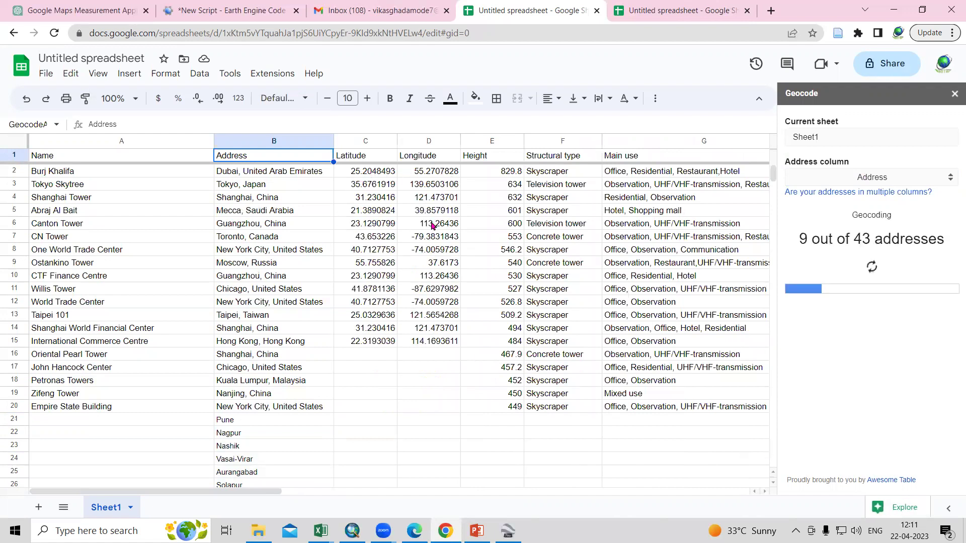
# Step: Check the new Latitude and Longitude values for all 43 rows and select Pune's entry
pyautogui.scroll(-3, 424, 274)
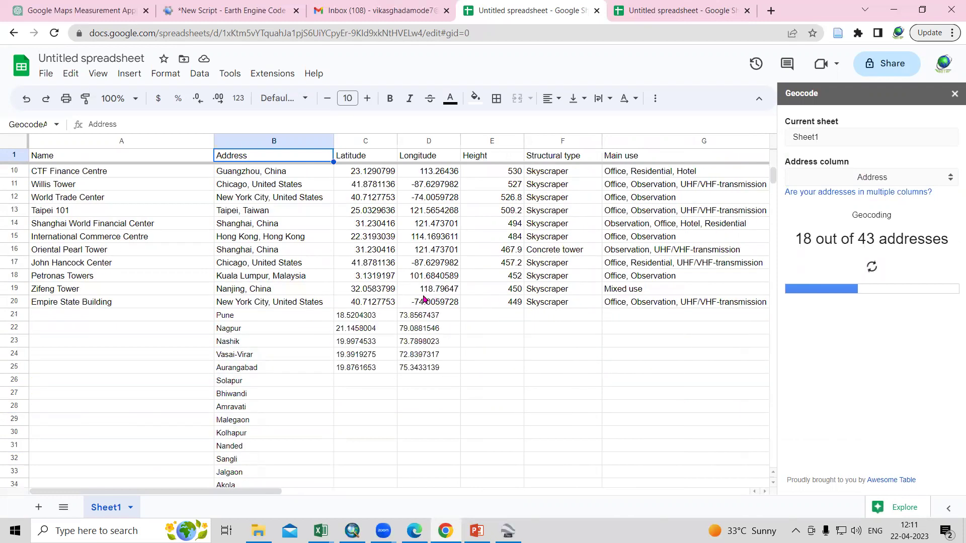
pyautogui.scroll(-3, 438, 441)
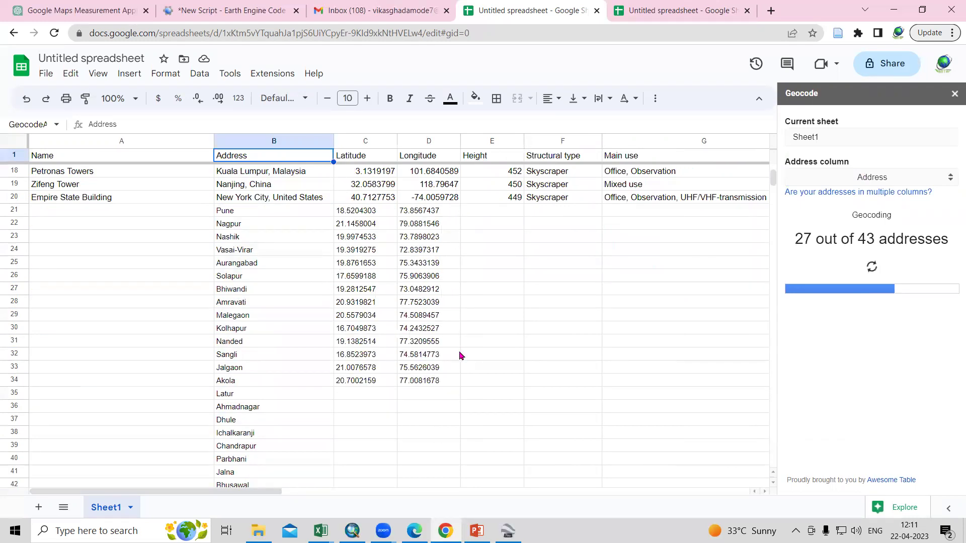
pyautogui.scroll(-2, 460, 356)
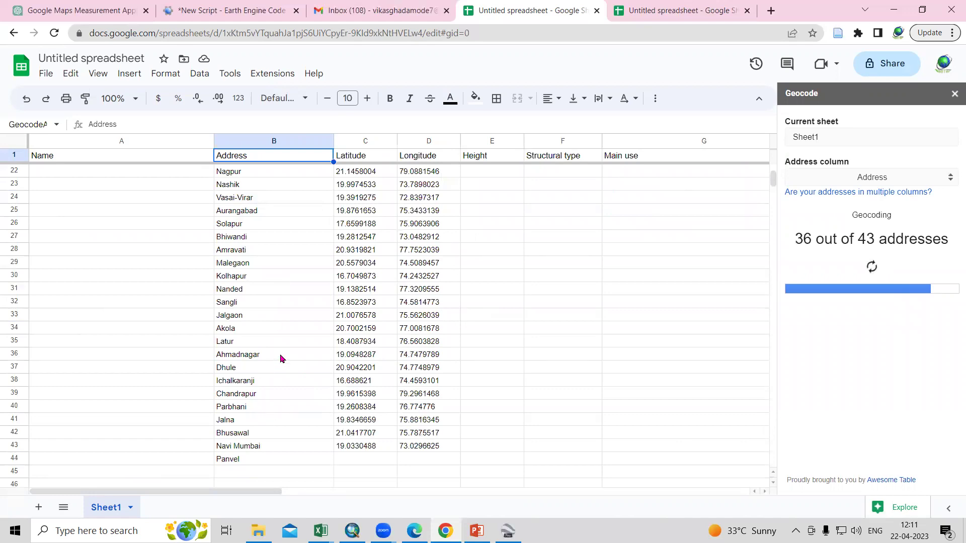
pyautogui.scroll(5, 80, 218)
pyautogui.scroll(-2, 176, 240)
pyautogui.scroll(-6, 254, 248)
pyautogui.scroll(6, 254, 282)
pyautogui.click(248, 267)
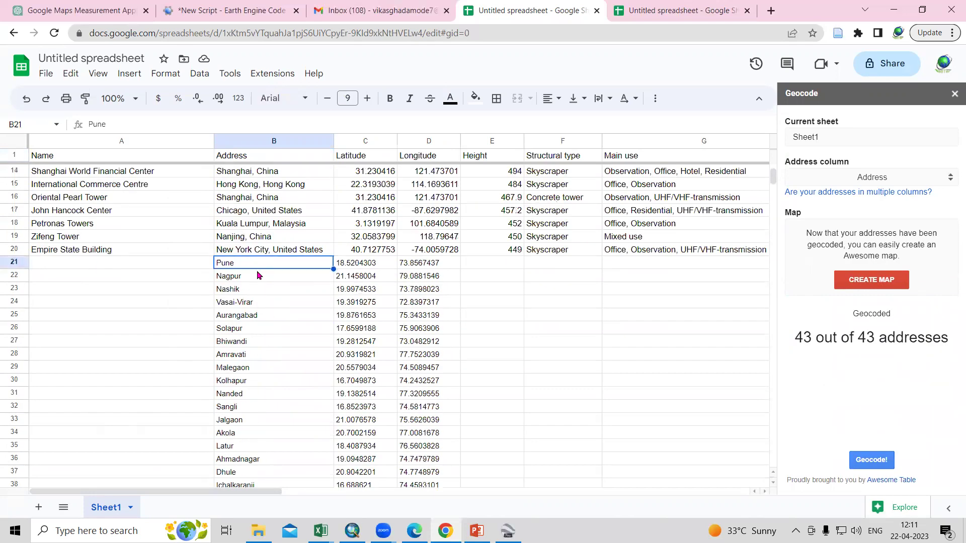
# Step: Put Pune's latitude 18.5204303 into Google Earth Pro's search box, replacing the old text
pyautogui.click(355, 266)
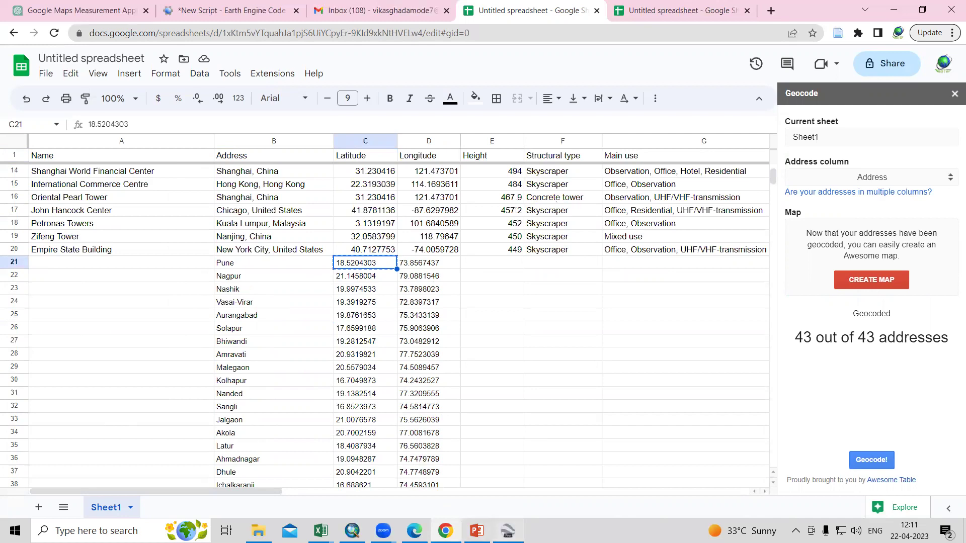
pyautogui.click(508, 531)
pyautogui.hotkey('ctrl', 'a')
pyautogui.hotkey('ctrl', 'v')
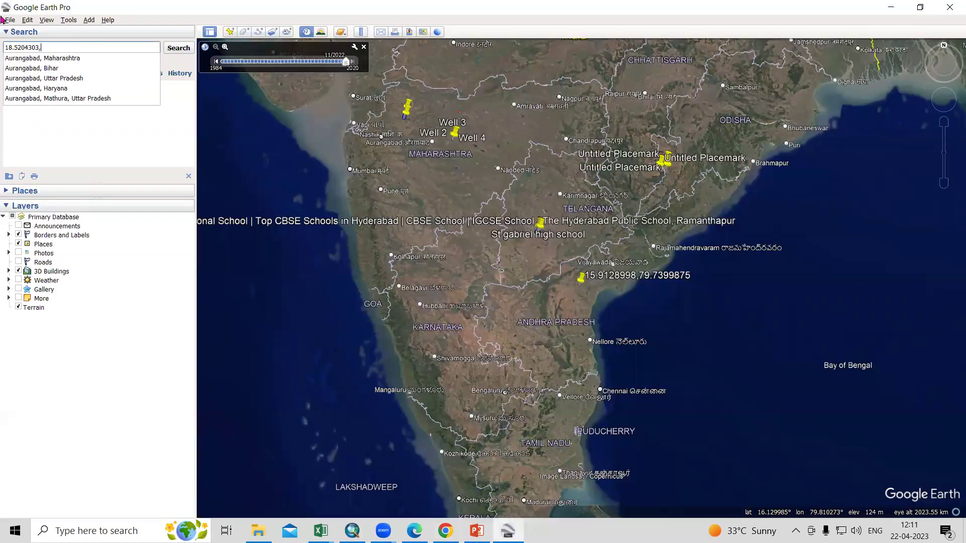
# Step: Append Pune's longitude 73.8567437 after a comma, search, and zoom out to confirm Pune
pyautogui.hotkey('alt', 'Tab')
pyautogui.click(416, 268)
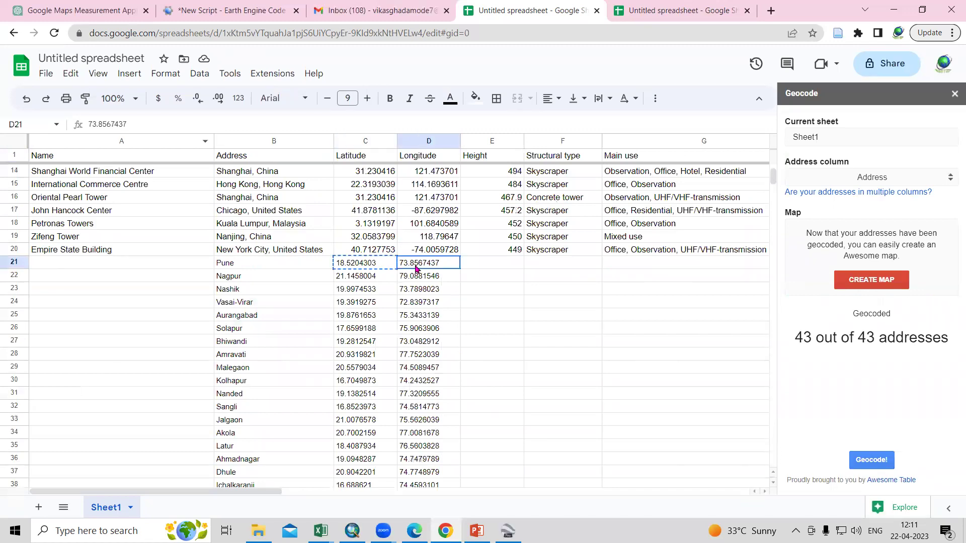
pyautogui.hotkey('ctrl', 'c')
pyautogui.hotkey('alt', 'Tab')
pyautogui.click(63, 46)
pyautogui.write(',')
pyautogui.hotkey('ctrl', 'v')
pyautogui.press('Return')
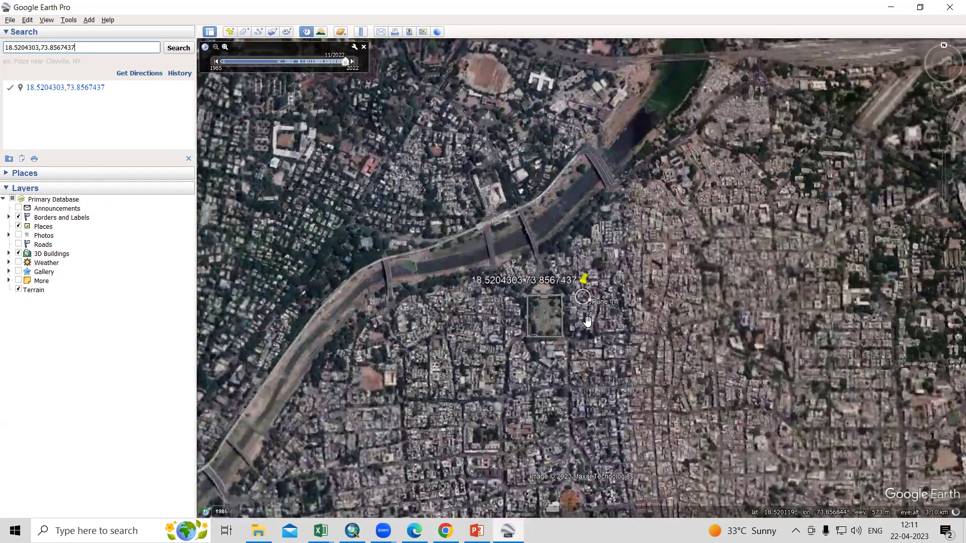
pyautogui.scroll(-5, 586, 321)
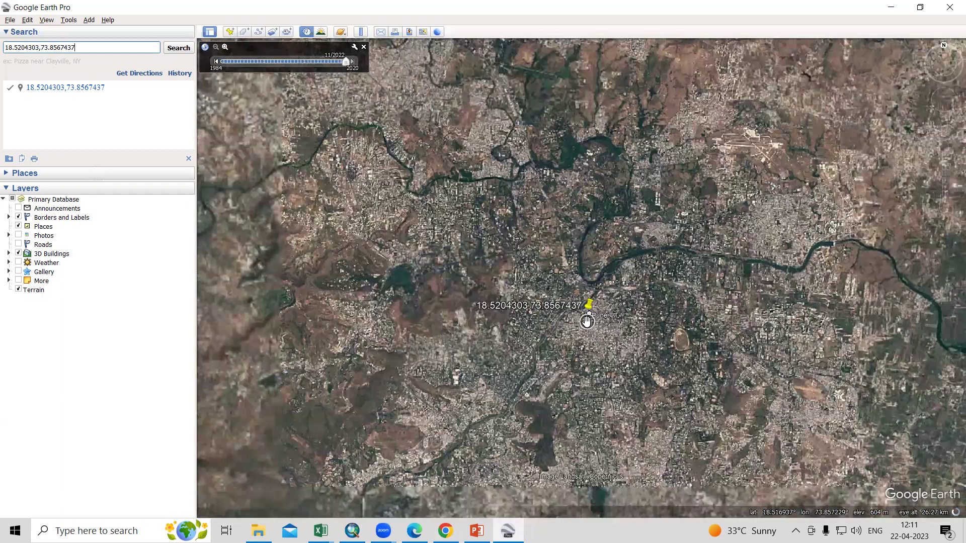
pyautogui.scroll(-6, 587, 321)
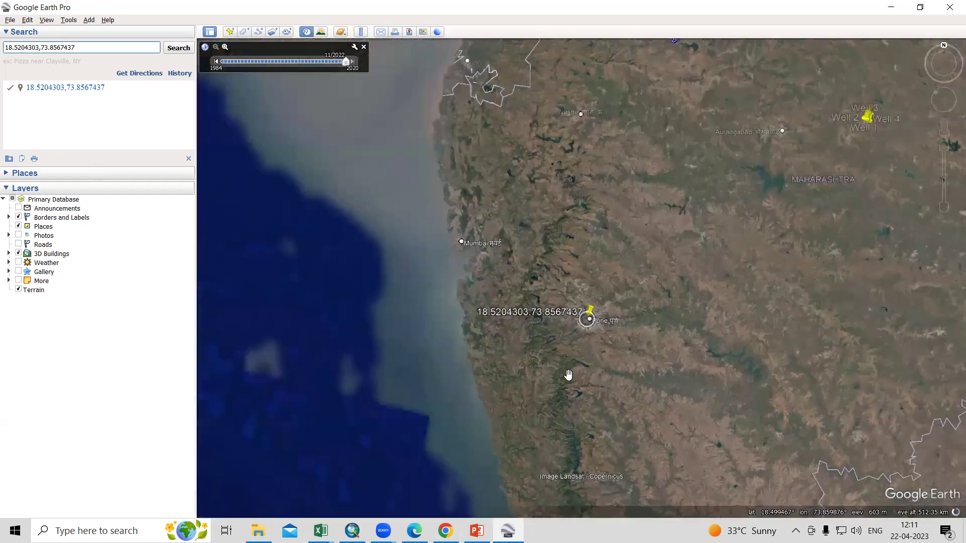
pyautogui.hotkey('alt', 'Tab')
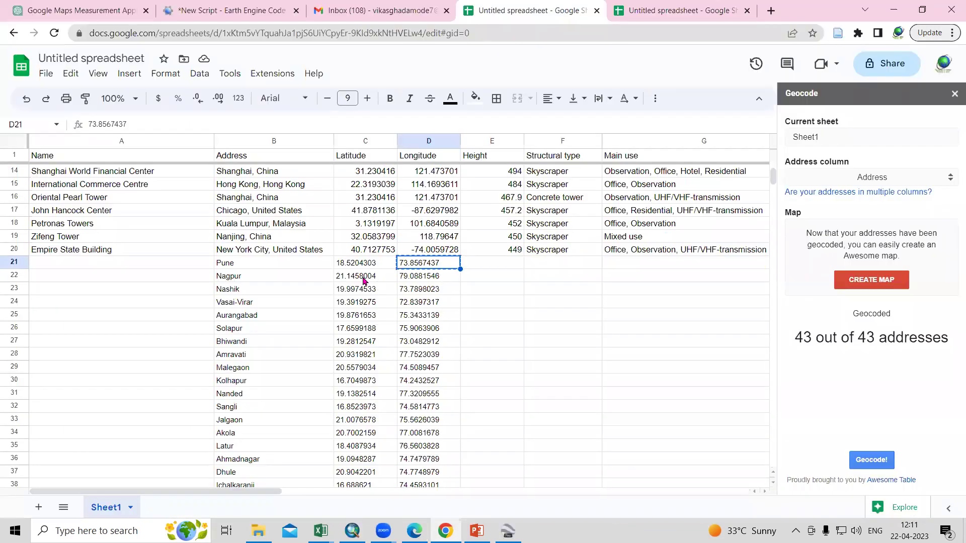
# Step: Replace Pune's coordinates in Google Earth's search with Nagpur's latitude 21.1458004
pyautogui.click(378, 280)
pyautogui.hotkey('alt', 'Tab')
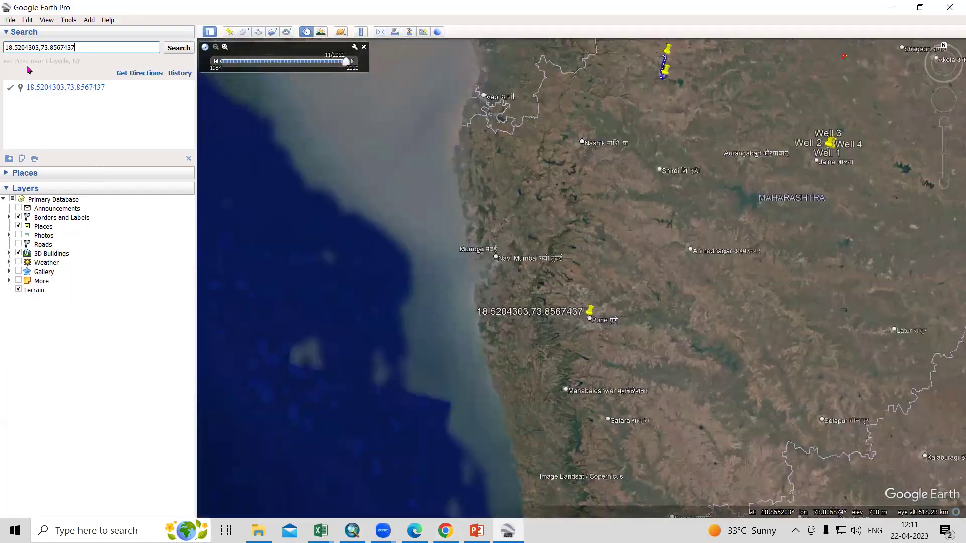
pyautogui.hotkey('ctrl', 'a')
pyautogui.hotkey('ctrl', 'v')
# Step: Add Nagpur's longitude 79.0881546 after a comma and search the coordinates
pyautogui.hotkey('alt', 'Tab')
pyautogui.click(417, 273)
pyautogui.hotkey('ctrl', 'c')
pyautogui.hotkey('alt', 'Tab')
pyautogui.click(53, 48)
pyautogui.write(',')
pyautogui.hotkey('ctrl', 'v')
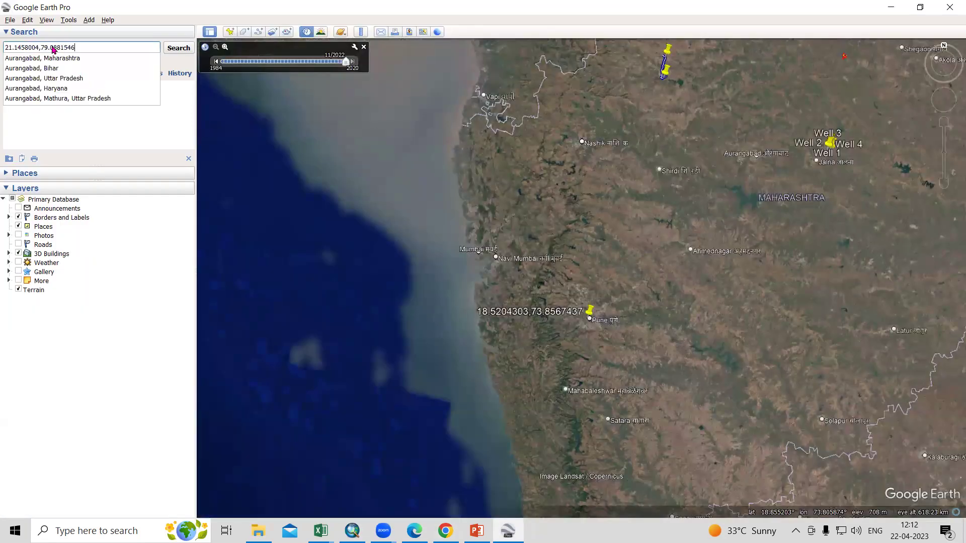
pyautogui.click(179, 48)
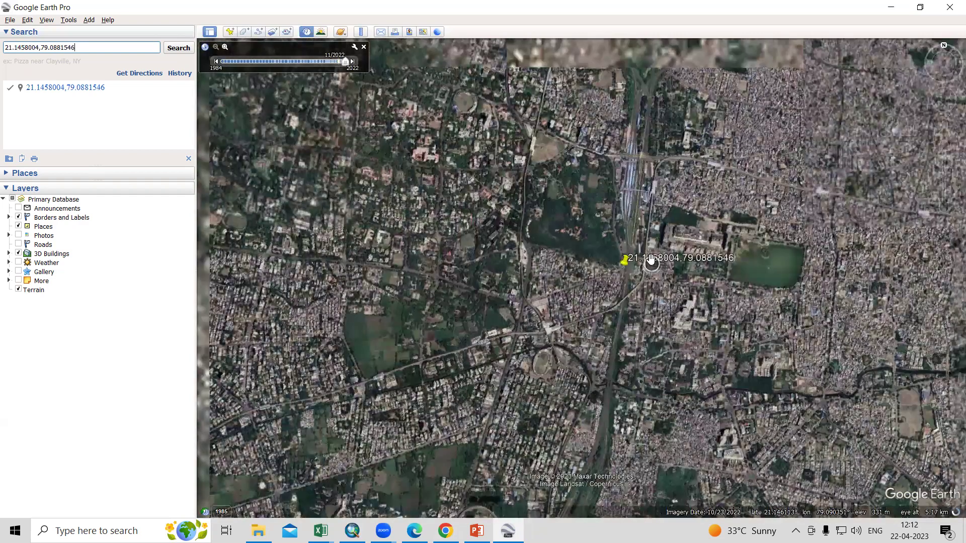
# Step: Zoom to confirm the placemark lands on Nagpur, then go back to the spreadsheet
pyautogui.scroll(-5, 650, 260)
pyautogui.scroll(-3, 650, 259)
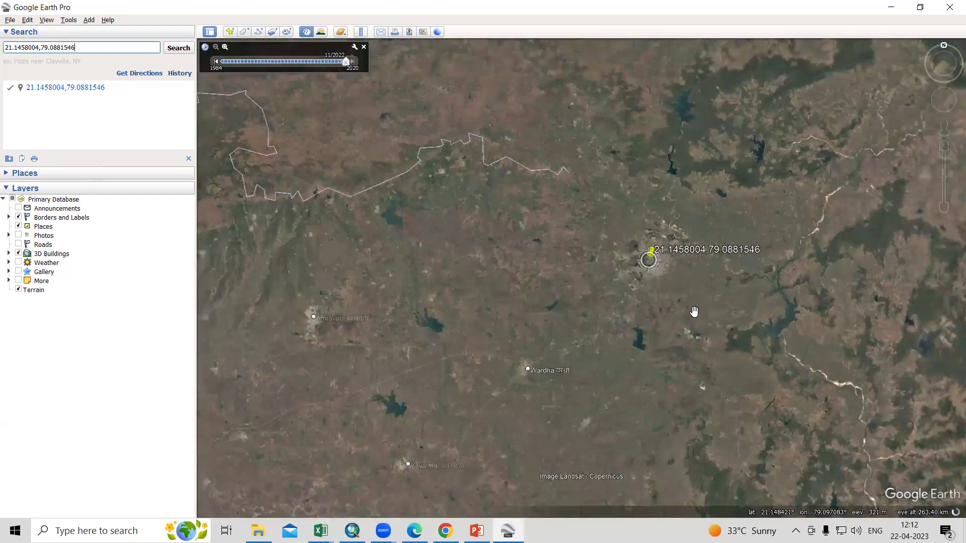
pyautogui.scroll(-3, 693, 312)
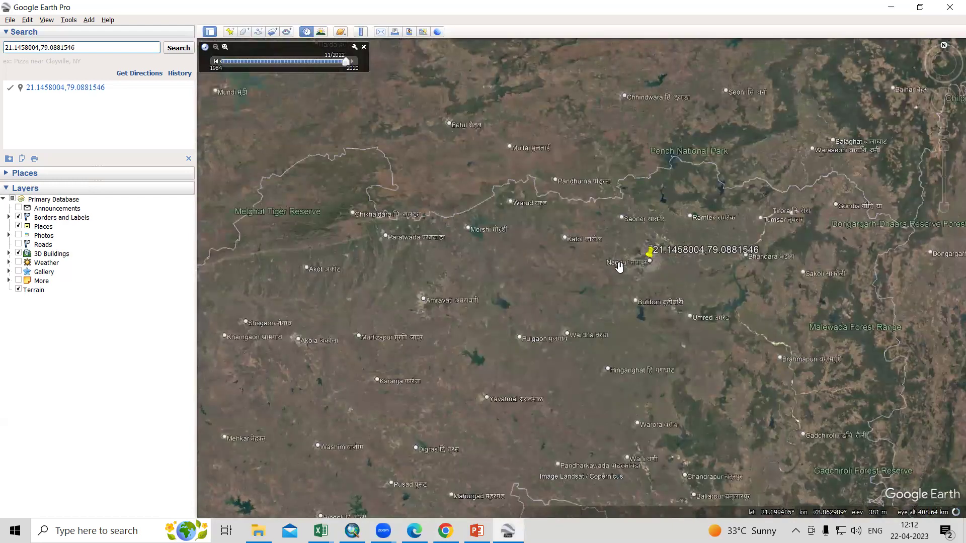
pyautogui.scroll(1, 616, 269)
pyautogui.scroll(4, 673, 257)
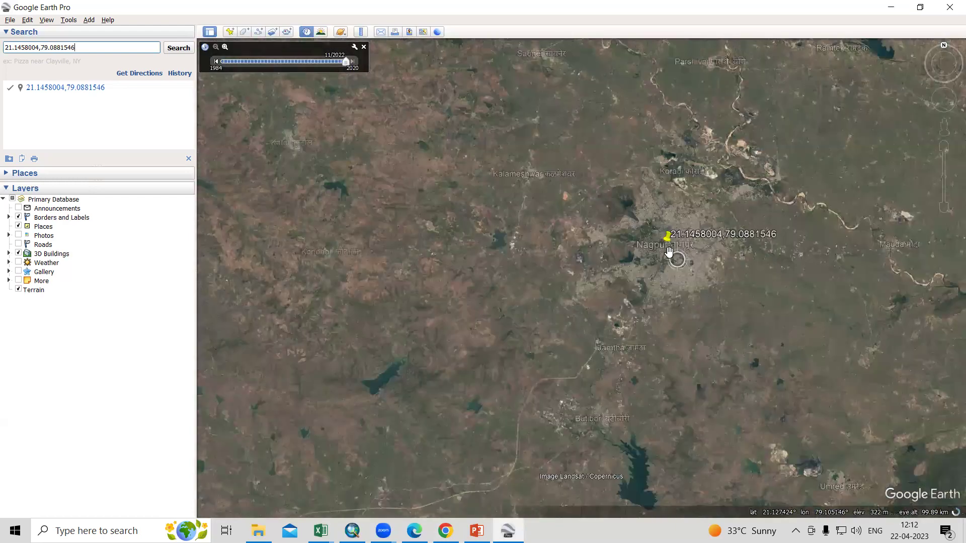
pyautogui.scroll(2, 664, 231)
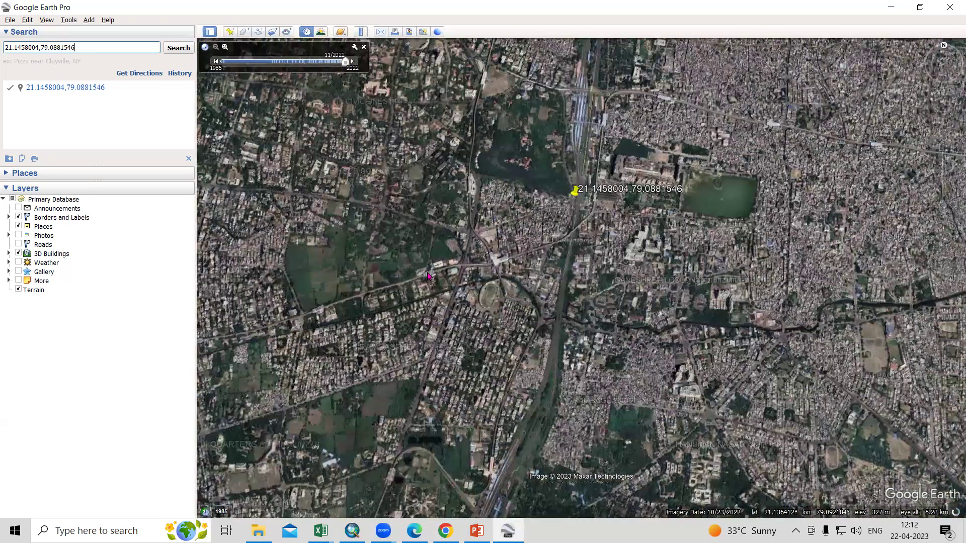
pyautogui.hotkey('alt', 'Tab')
pyautogui.scroll(-7, 438, 302)
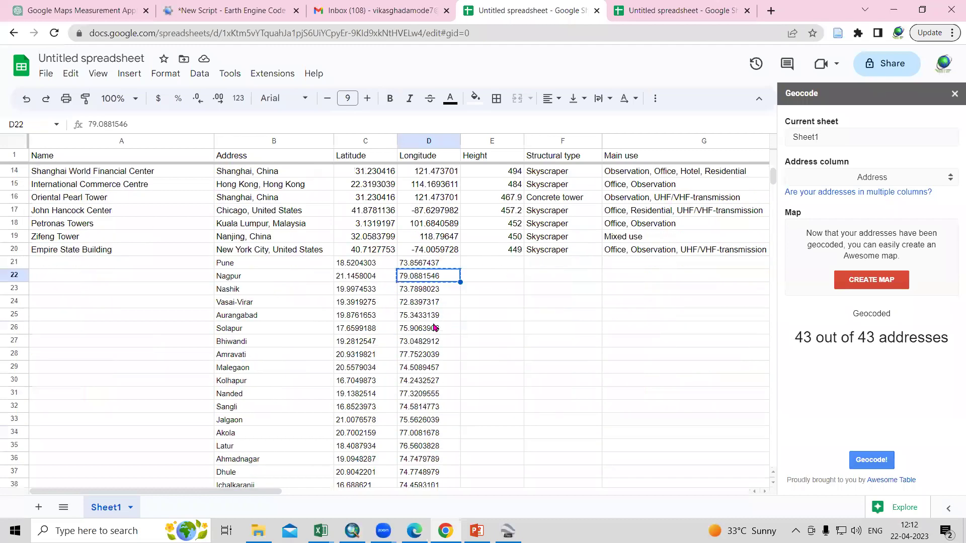